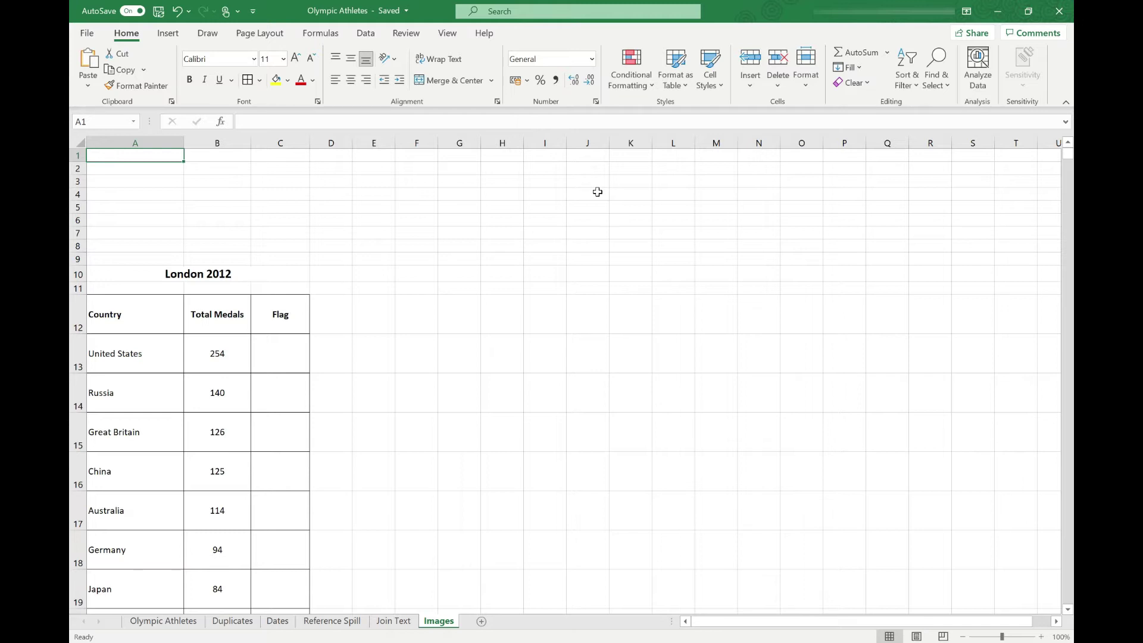
Insert a screenshot of the Sales Data window showing the Olympic rings onto the Images sheet.
{"action": "left_click", "coordinate": [164, 35]}
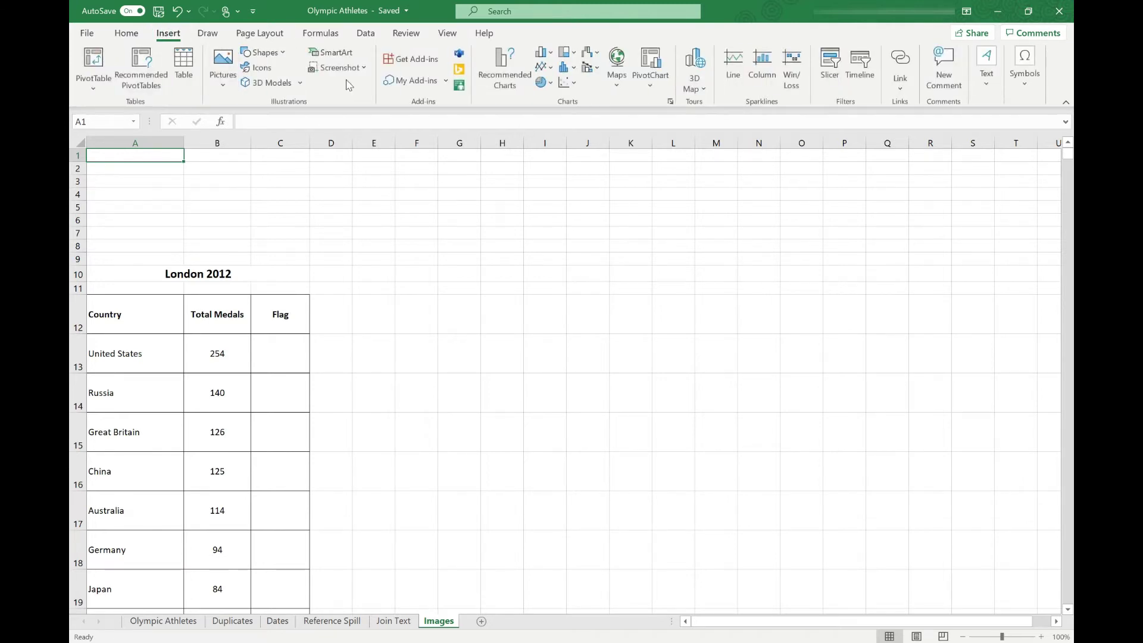
{"action": "left_click", "coordinate": [364, 69]}
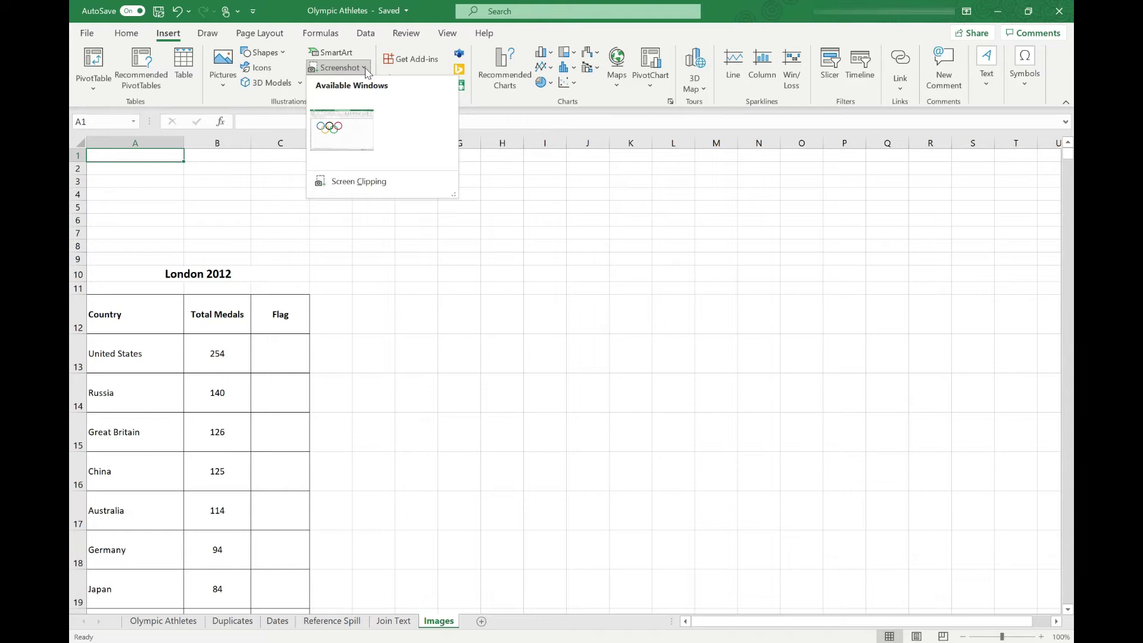
{"action": "left_click", "coordinate": [342, 128]}
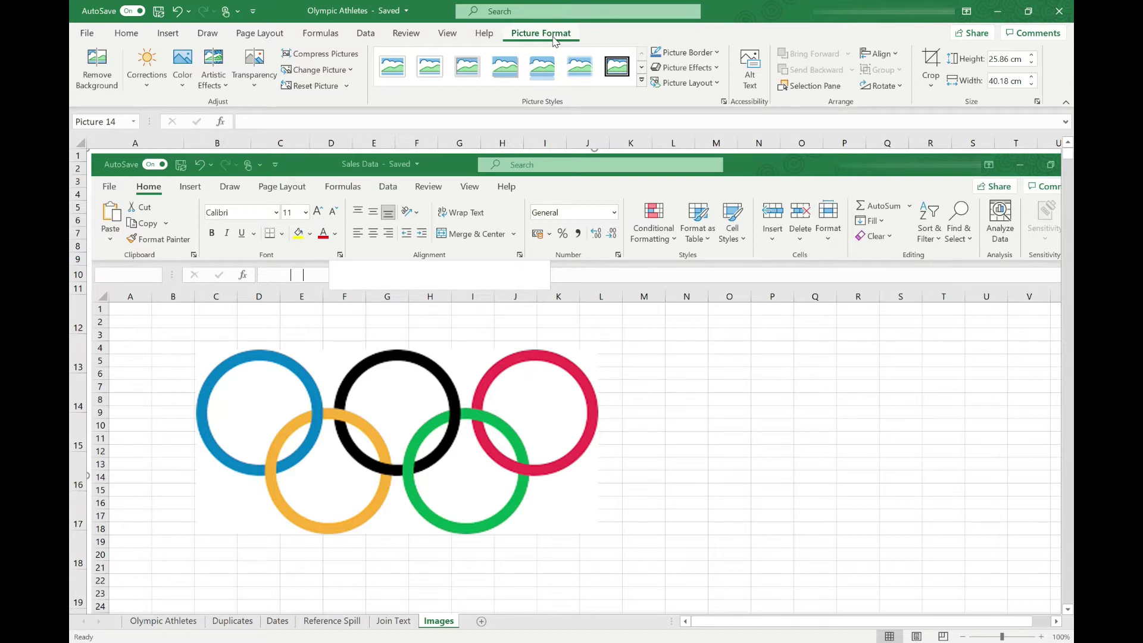
Crop the top, sides and bottom of the screenshot to just the rings, 7.44 × 15.93 cm.
{"action": "left_click", "coordinate": [931, 60]}
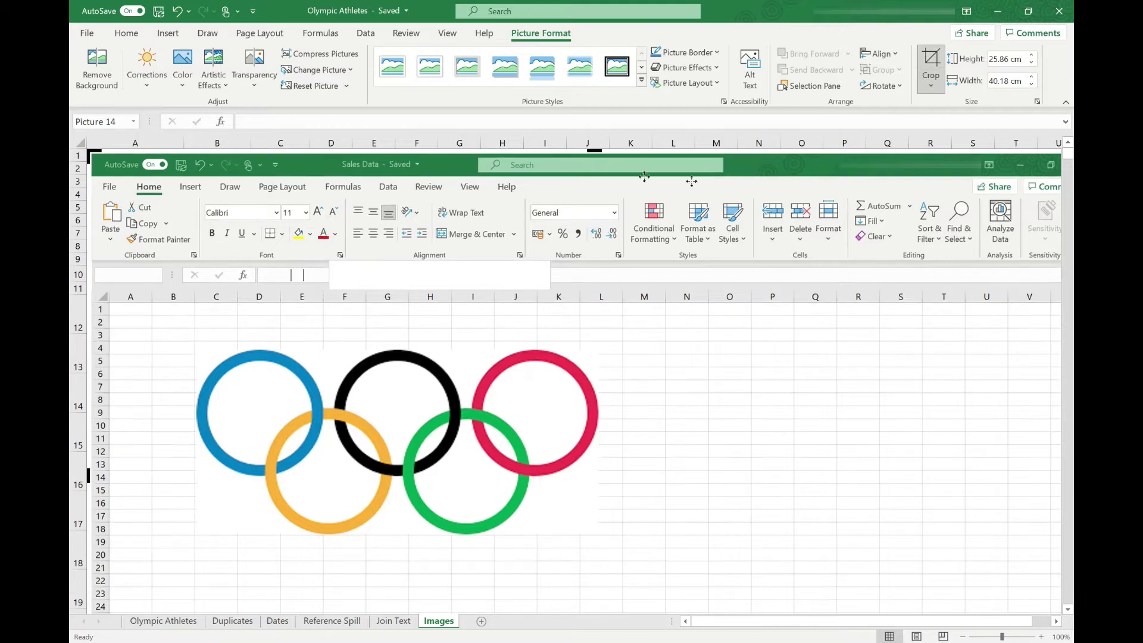
{"action": "left_click_drag", "start_coordinate": [596, 150], "coordinate": [598, 351]}
{"action": "left_click_drag", "start_coordinate": [88, 574], "coordinate": [195, 584]}
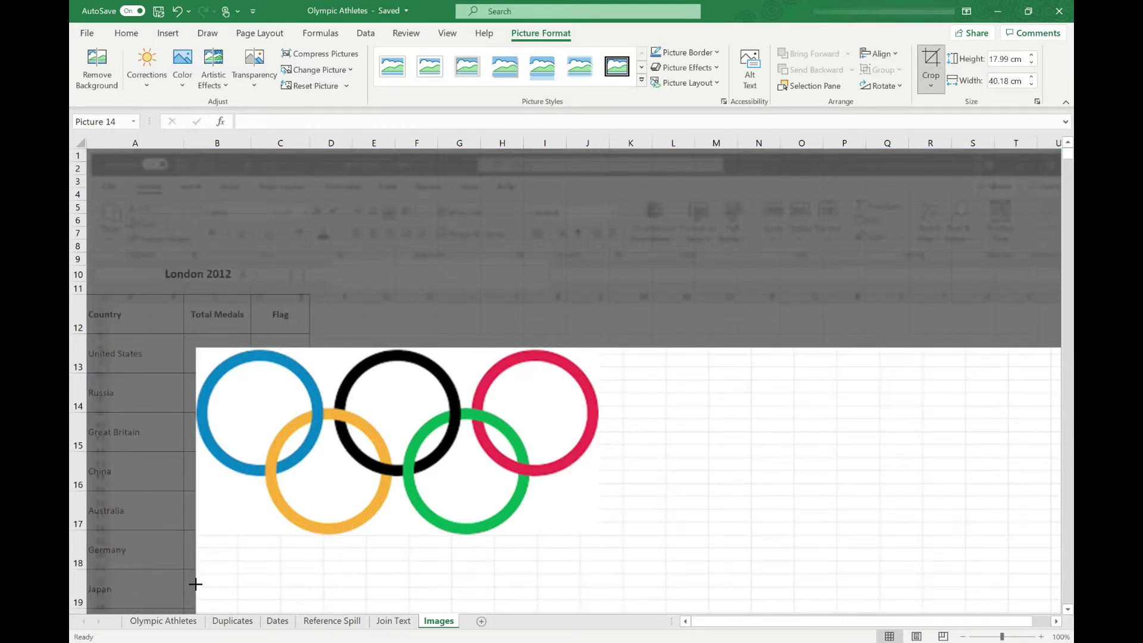
{"action": "left_click_drag", "start_coordinate": [863, 621], "coordinate": [879, 621]}
{"action": "left_click_drag", "start_coordinate": [1007, 568], "coordinate": [500, 521]}
{"action": "scroll", "coordinate": [494, 506], "scroll_direction": "down", "scroll_amount": 4}
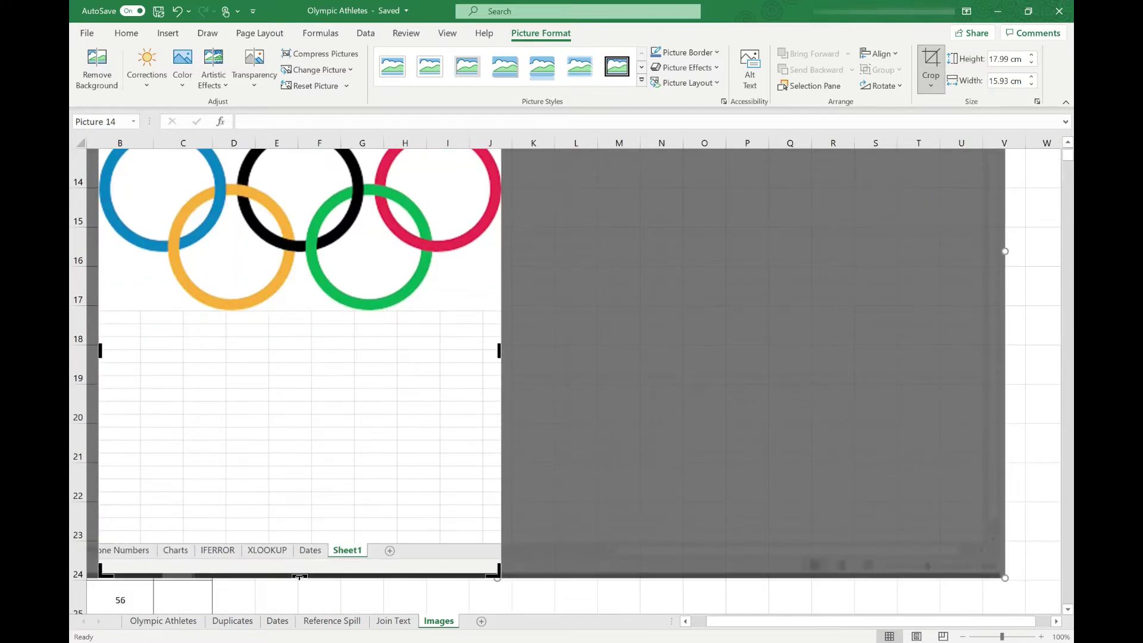
{"action": "left_click_drag", "start_coordinate": [299, 576], "coordinate": [331, 310]}
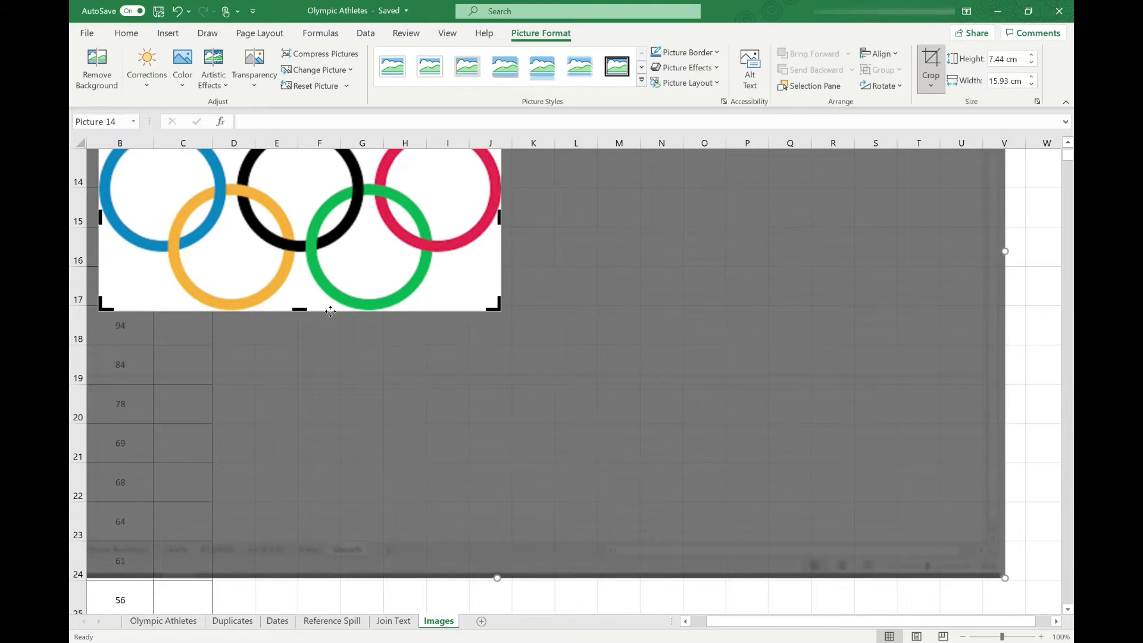
{"action": "left_click", "coordinate": [932, 63]}
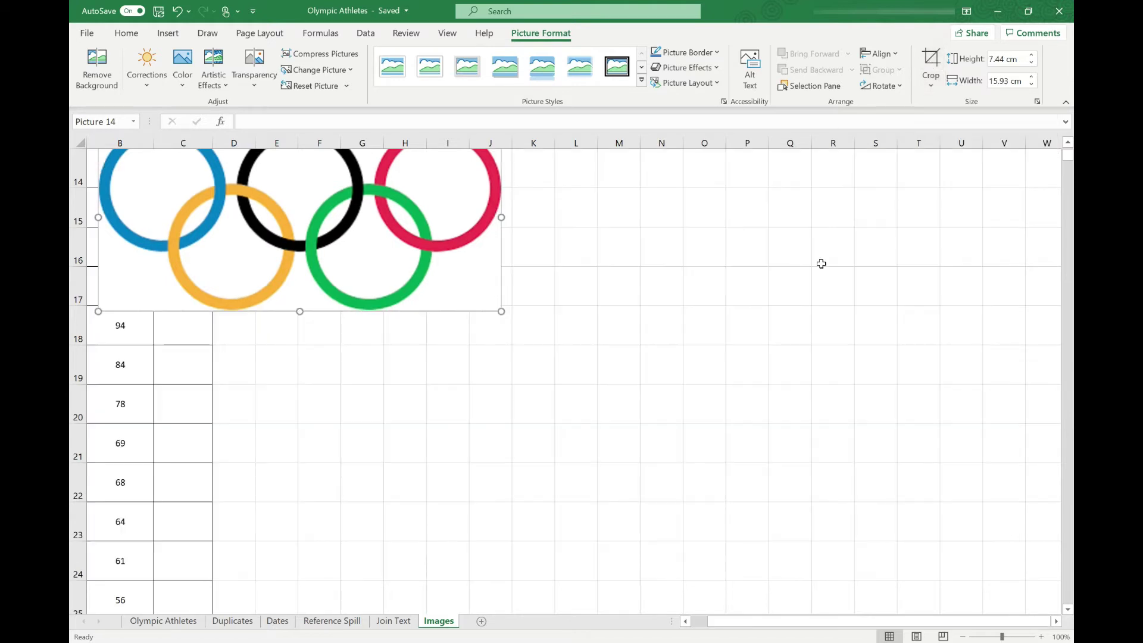
Move the rings picture to the top-left and shrink it to span columns A–C, rows 1–8.
{"action": "left_click_drag", "start_coordinate": [472, 273], "coordinate": [718, 340]}
{"action": "scroll", "coordinate": [651, 327], "scroll_direction": "up", "scroll_amount": 4}
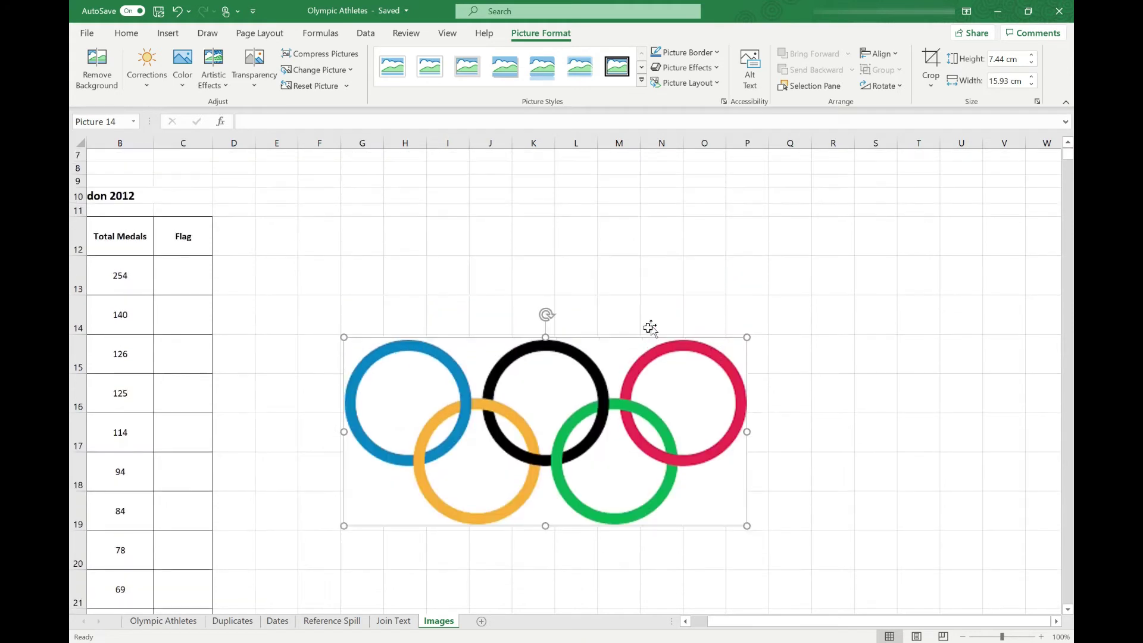
{"action": "left_click_drag", "start_coordinate": [539, 411], "coordinate": [577, 256]}
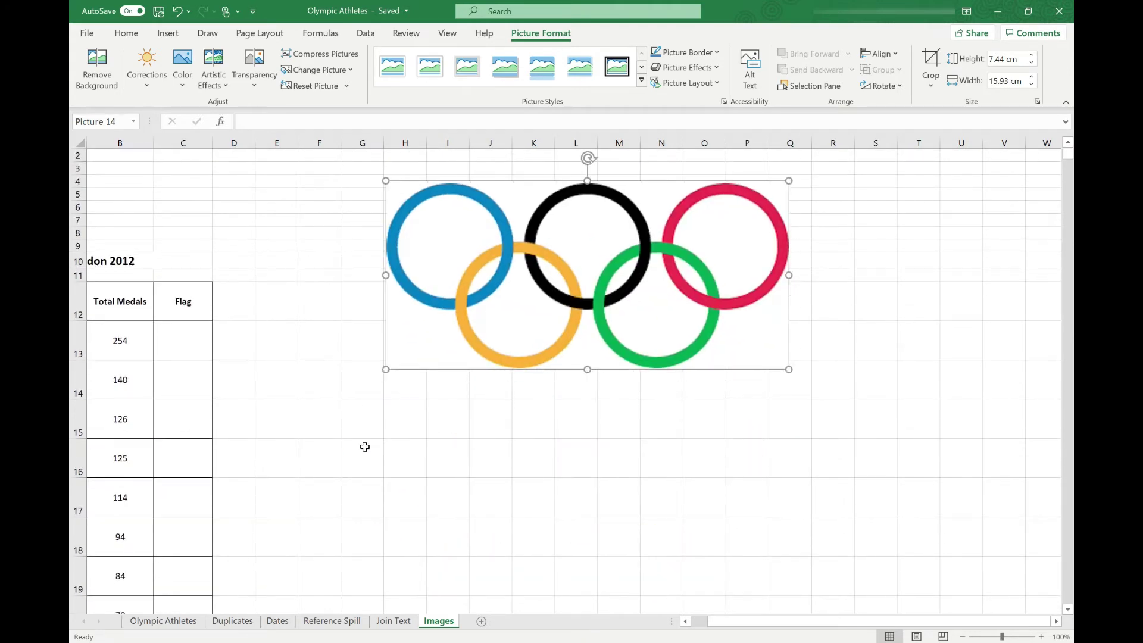
{"action": "left_click", "coordinate": [692, 622]}
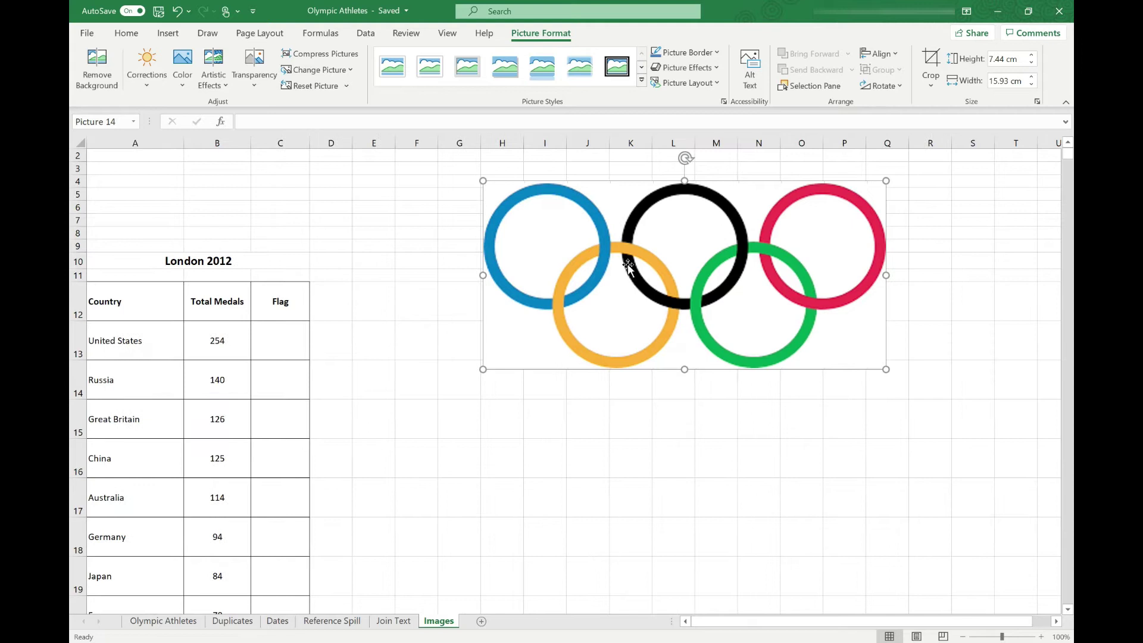
{"action": "left_click_drag", "start_coordinate": [619, 239], "coordinate": [231, 233]}
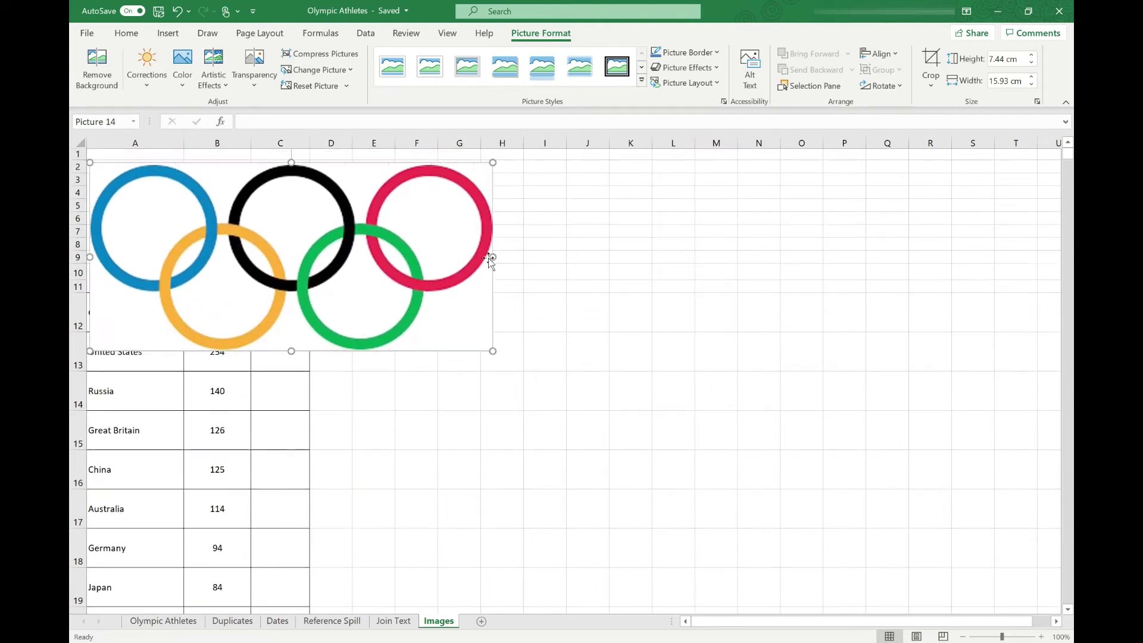
{"action": "left_click_drag", "start_coordinate": [490, 336], "coordinate": [309, 243]}
{"action": "left_click", "coordinate": [382, 245]}
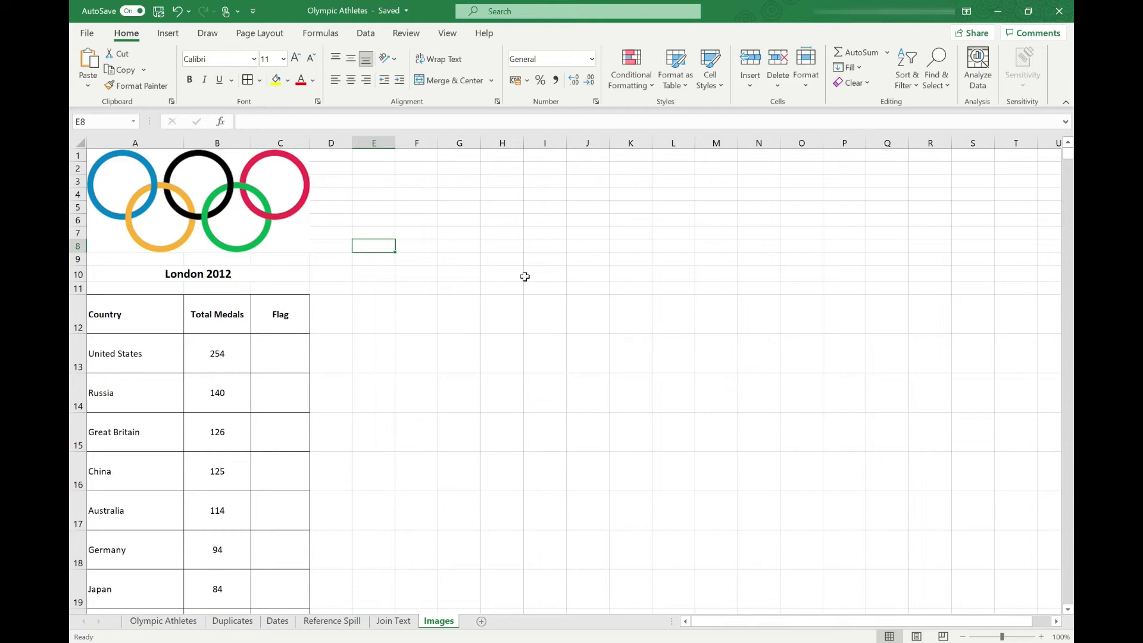
Select the United States Flag cell C13 and bring up the Insert Screenshot choices.
{"action": "key", "text": "Left"}
{"action": "key", "text": "Left"}
{"action": "key", "text": "Down"}
{"action": "key", "text": "Down"}
{"action": "key", "text": "Down"}
{"action": "key", "text": "Down"}
{"action": "key", "text": "Down"}
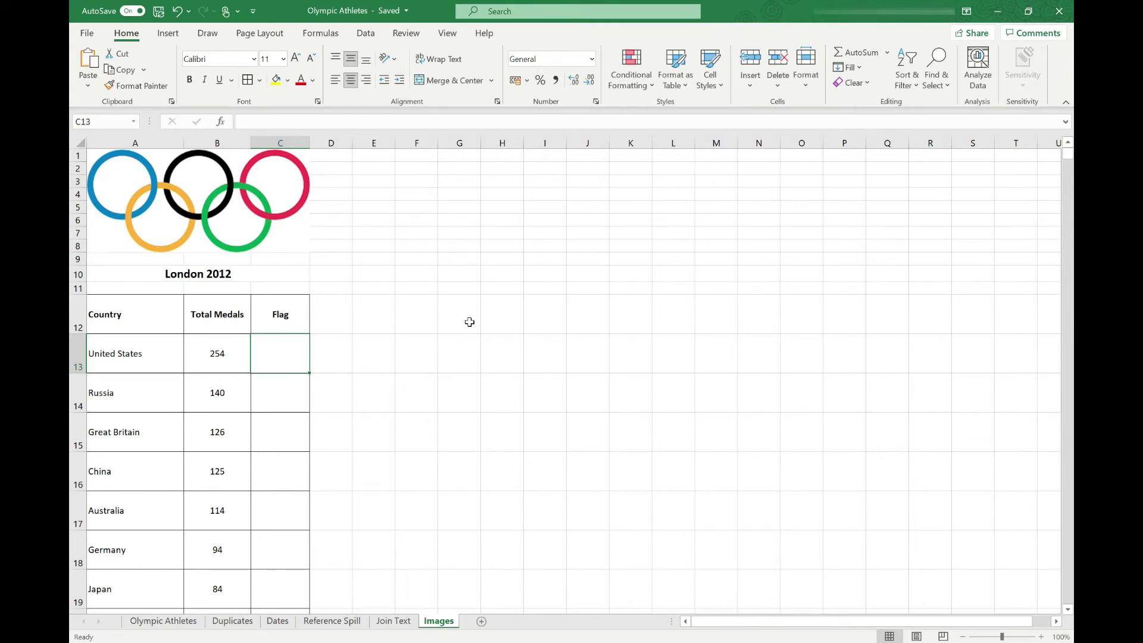
{"action": "left_click", "coordinate": [168, 35]}
{"action": "left_click", "coordinate": [362, 68]}
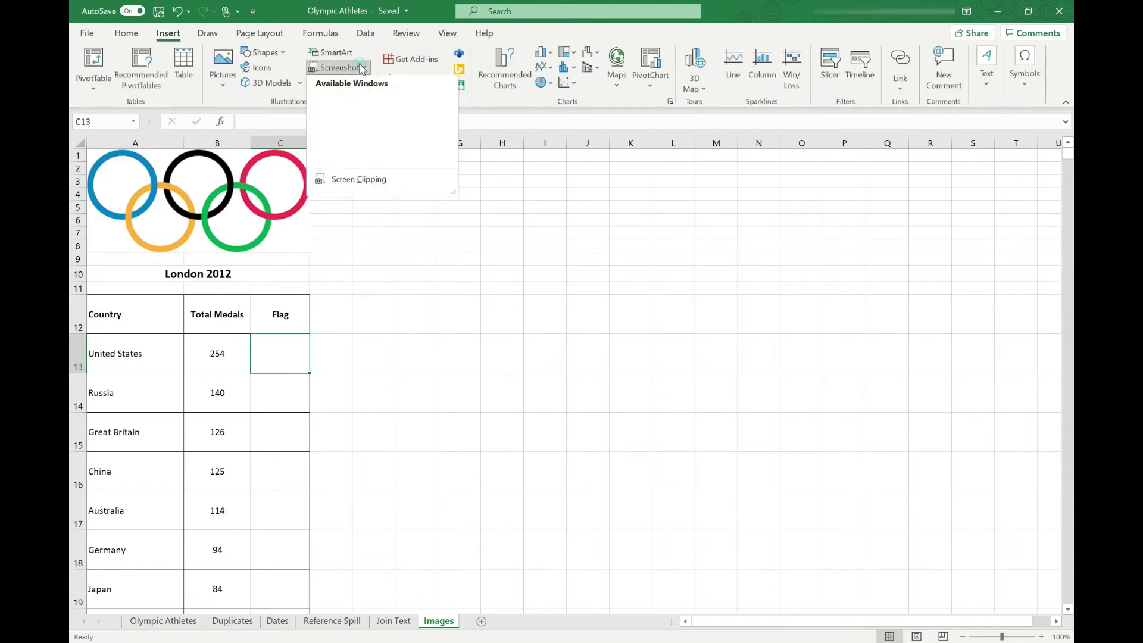
Clip the U.S. flag from the worldometers Flags of the World page in Chrome.
{"action": "left_click", "coordinate": [414, 184]}
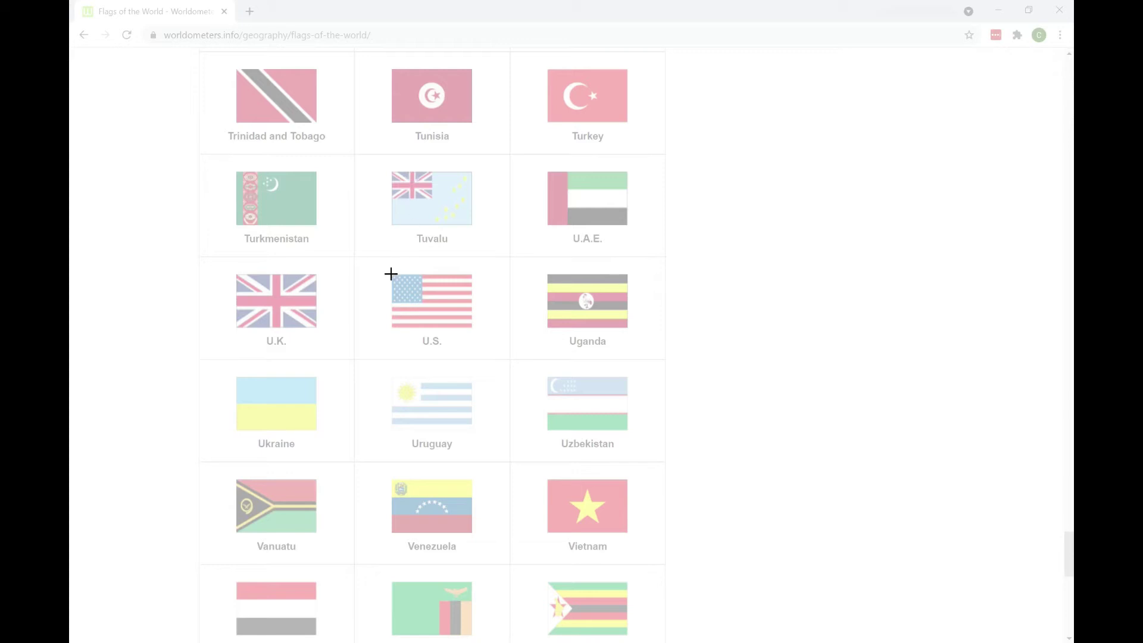
{"action": "left_click_drag", "start_coordinate": [391, 274], "coordinate": [473, 329]}
{"action": "left_click_drag", "start_coordinate": [473, 329], "coordinate": [473, 329]}
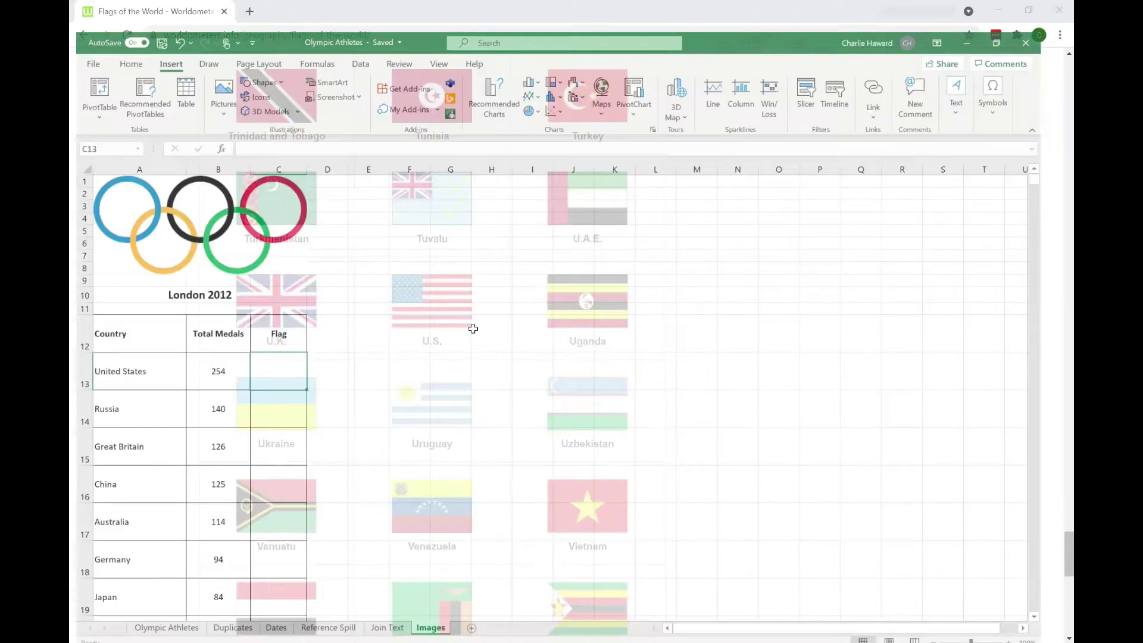
Paste the clipped U.S. flag into cell C13, then select the Olympic rings picture.
{"action": "key", "text": "ctrl+v"}
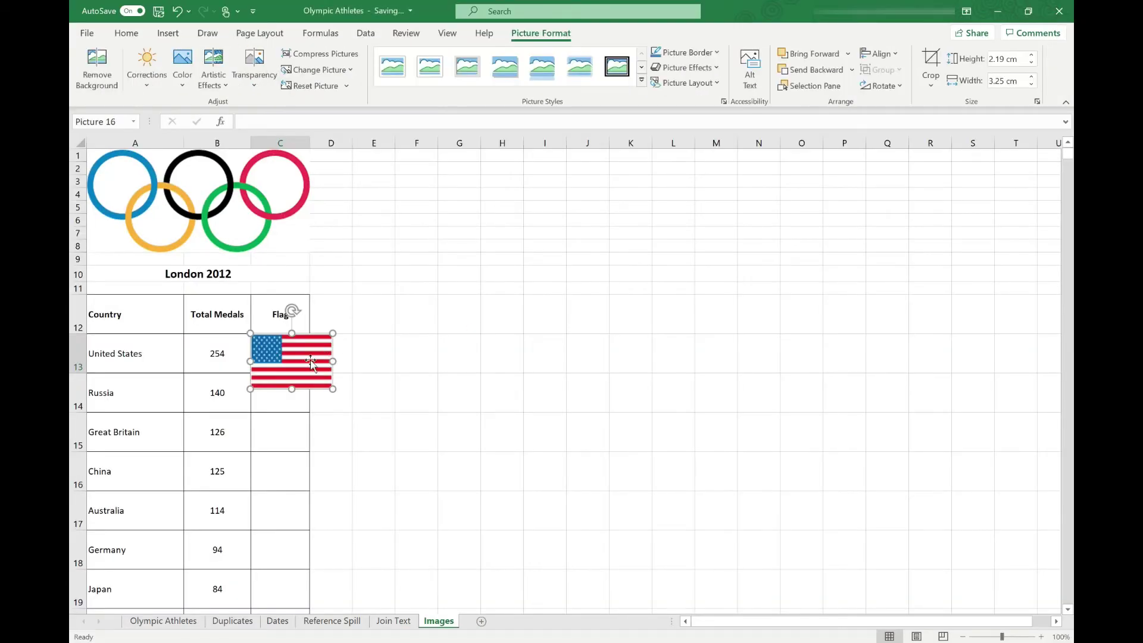
{"action": "left_click_drag", "start_coordinate": [311, 361], "coordinate": [461, 342]}
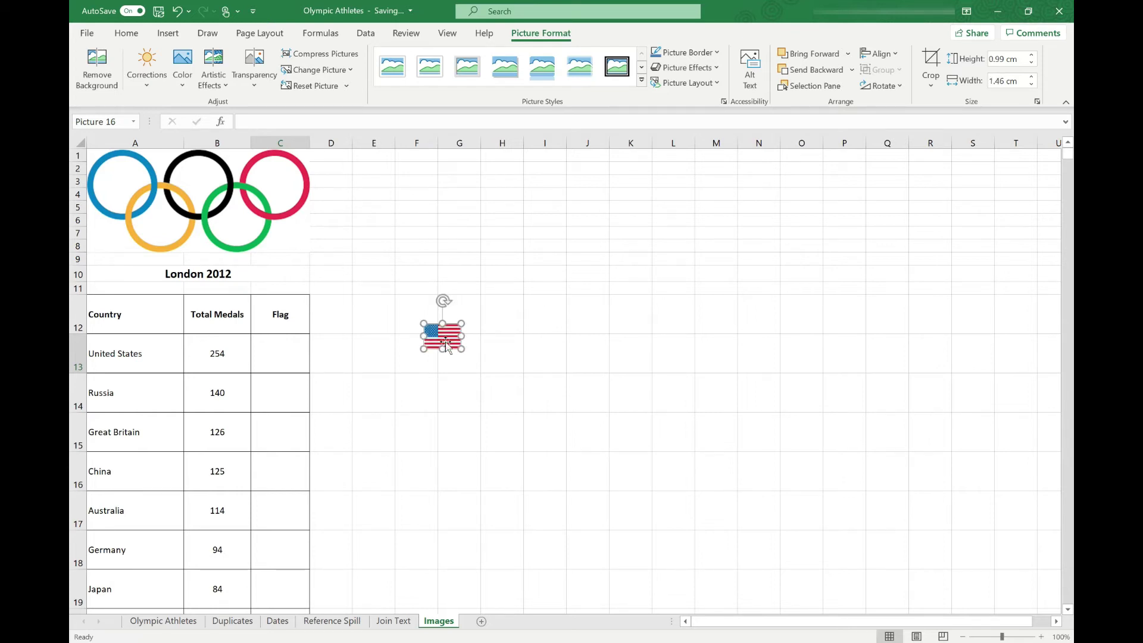
{"action": "left_click_drag", "start_coordinate": [444, 337], "coordinate": [282, 356]}
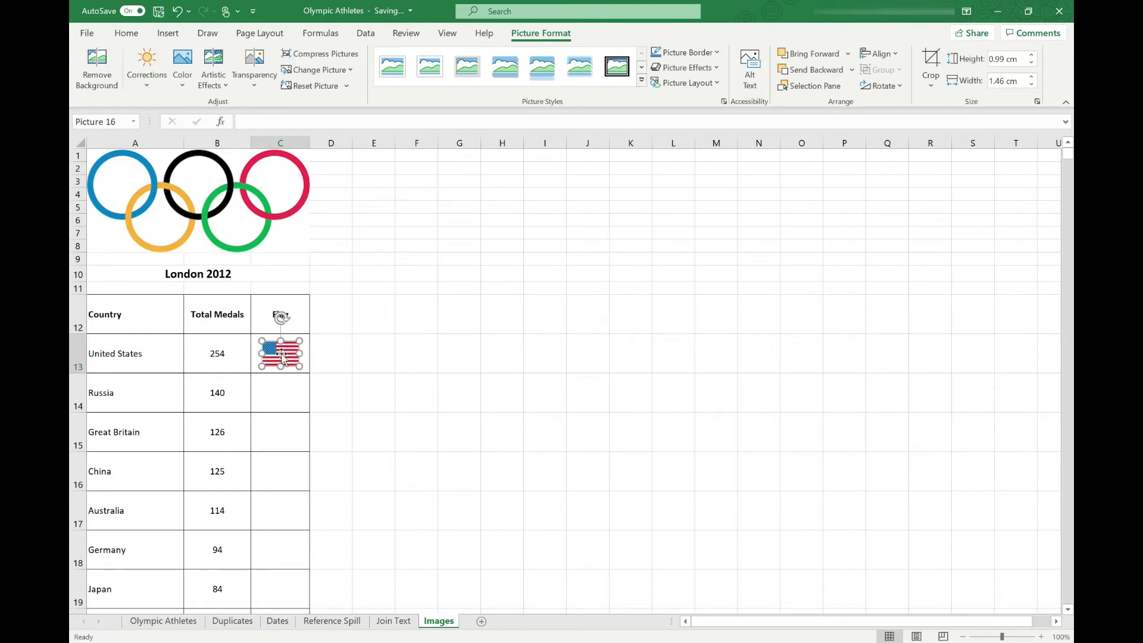
{"action": "left_click", "coordinate": [262, 213]}
Delete the Olympic rings picture and set up a new picture insert at cell A1.
{"action": "key", "text": "Delete"}
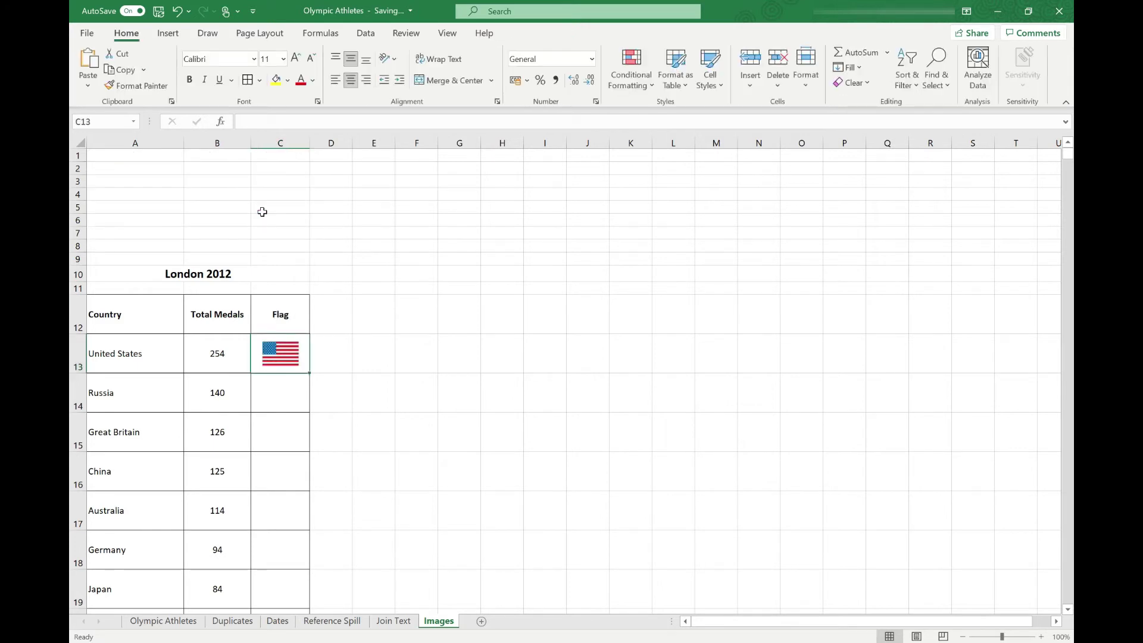
{"action": "left_click", "coordinate": [146, 154]}
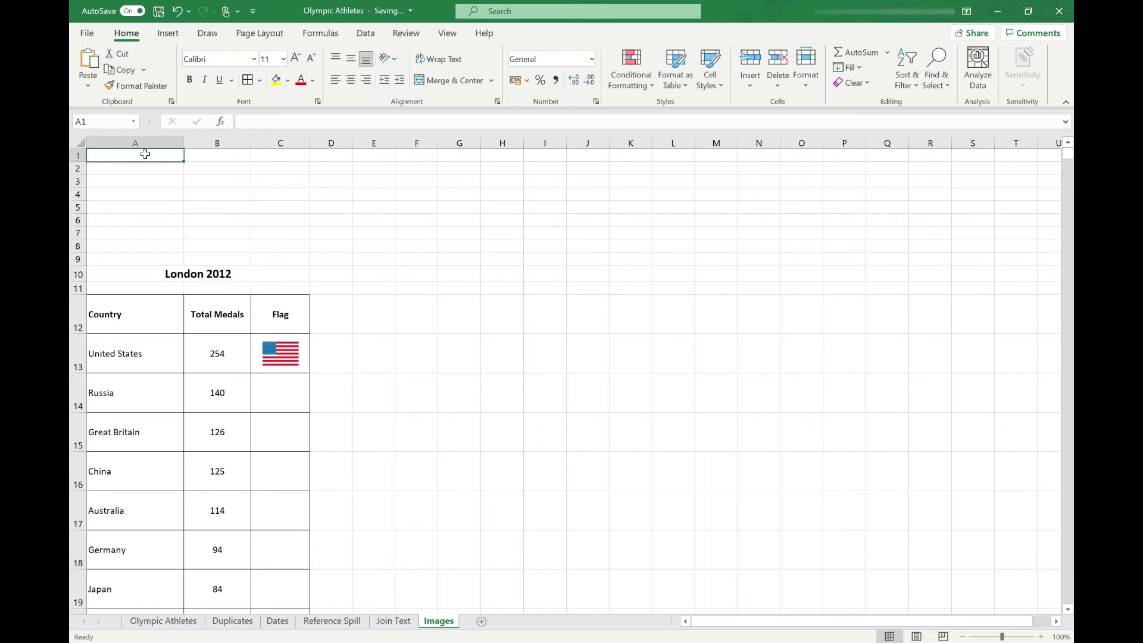
{"action": "left_click", "coordinate": [166, 36]}
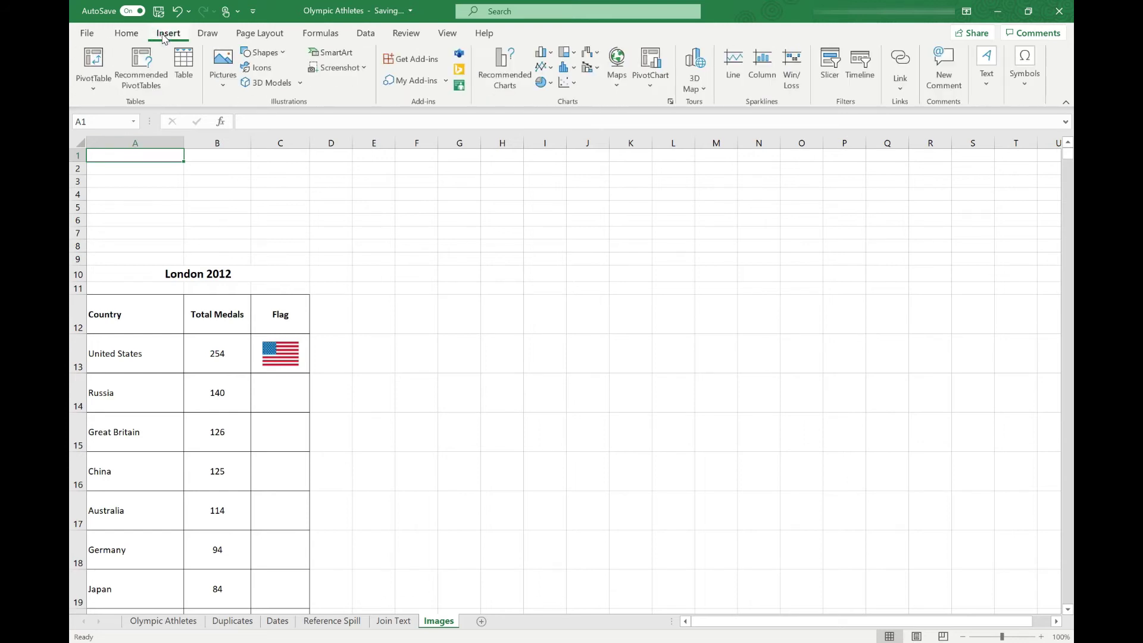
{"action": "left_click", "coordinate": [224, 88]}
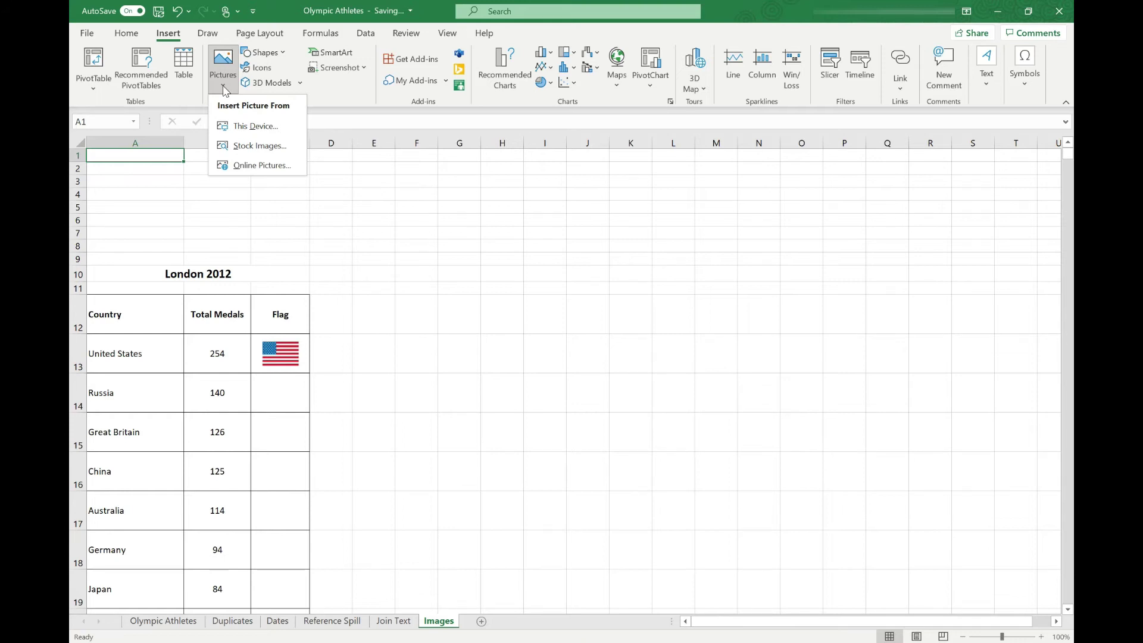
Insert the Olympic Rings image file from this device, sized 4.05 × 8.82 cm above the title.
{"action": "left_click", "coordinate": [242, 128]}
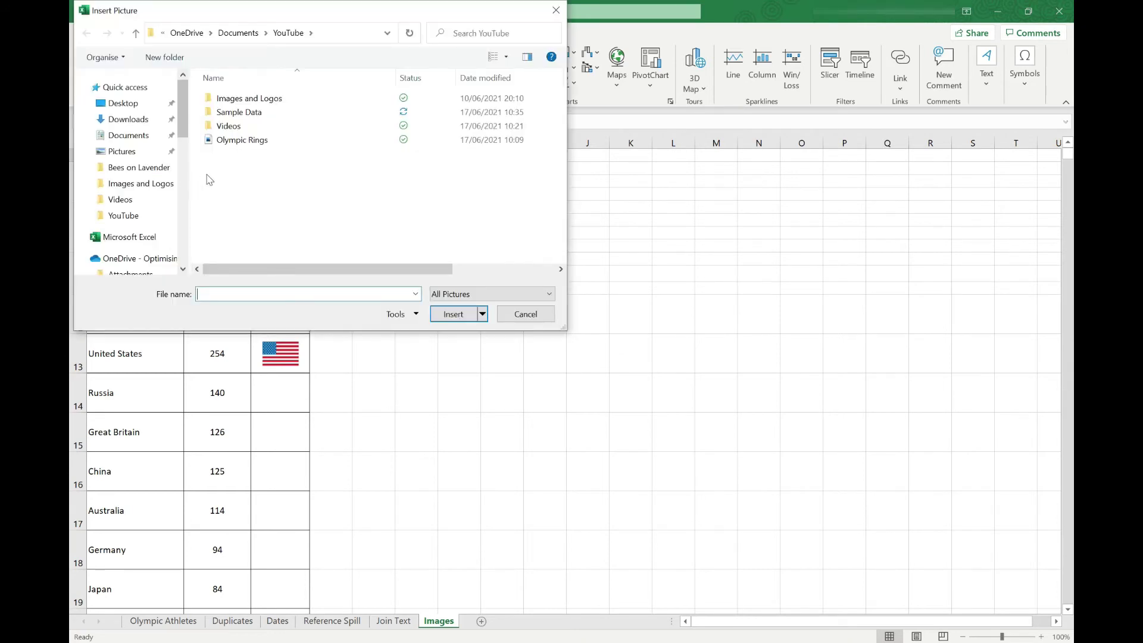
{"action": "left_click", "coordinate": [237, 141]}
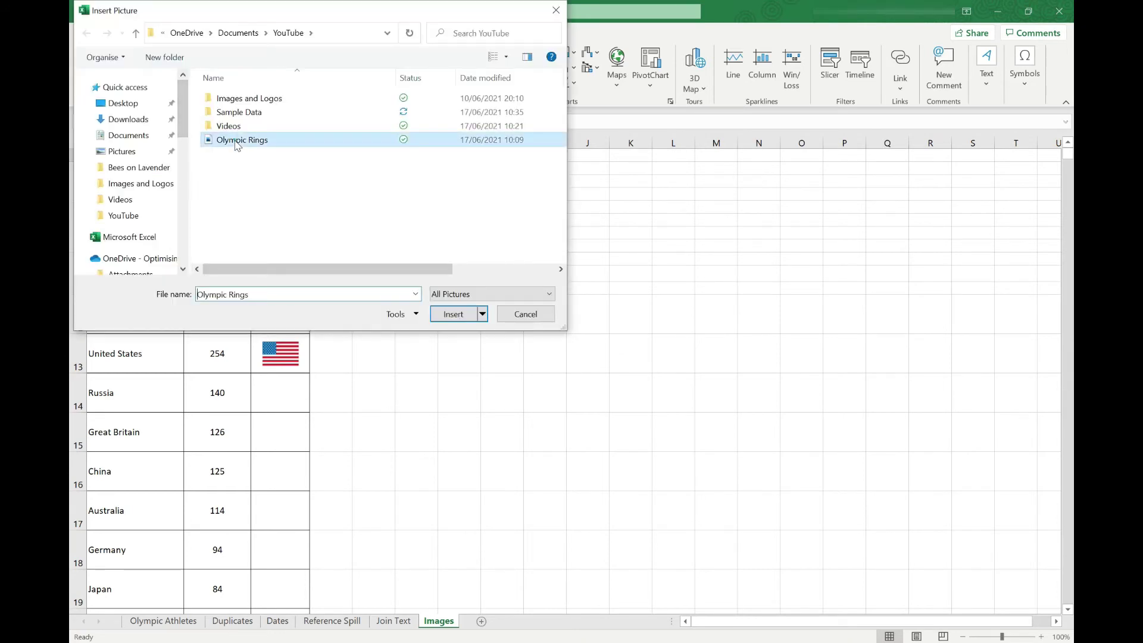
{"action": "left_click", "coordinate": [451, 314]}
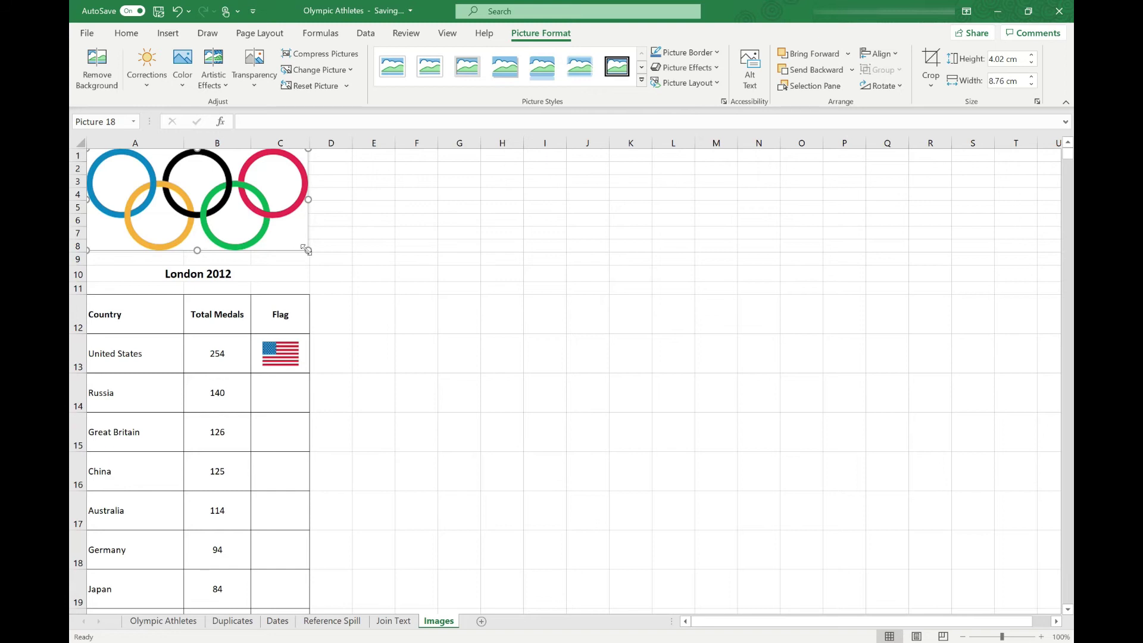
{"action": "left_click_drag", "start_coordinate": [308, 250], "coordinate": [310, 251]}
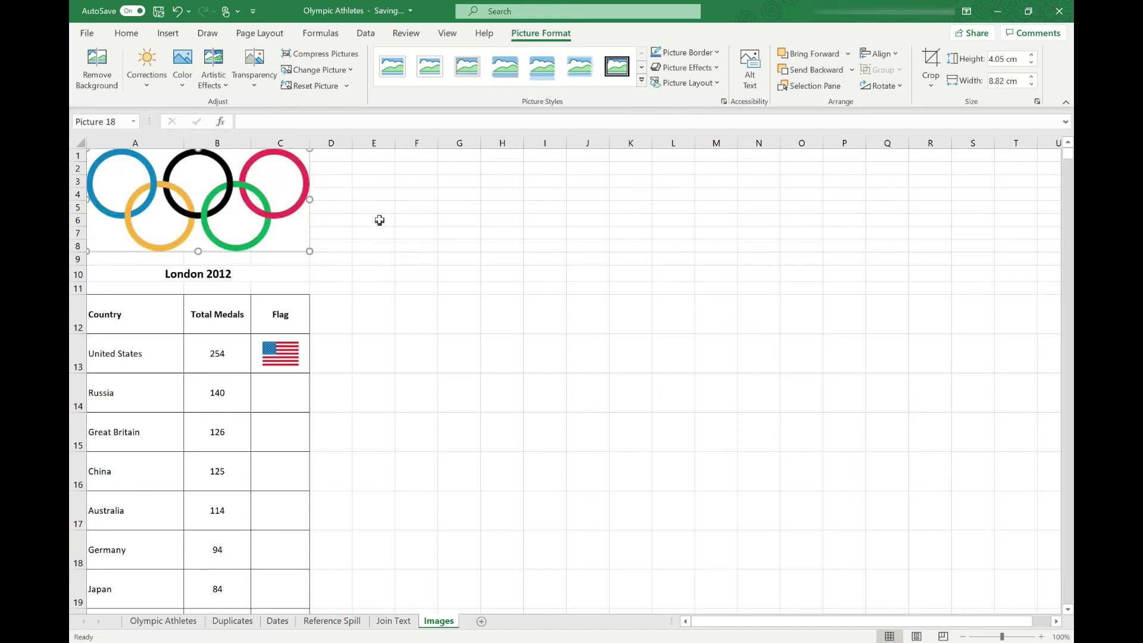
Show the U.S. flag's Format Picture properties, set to move but not size with cells.
{"action": "left_click", "coordinate": [290, 355]}
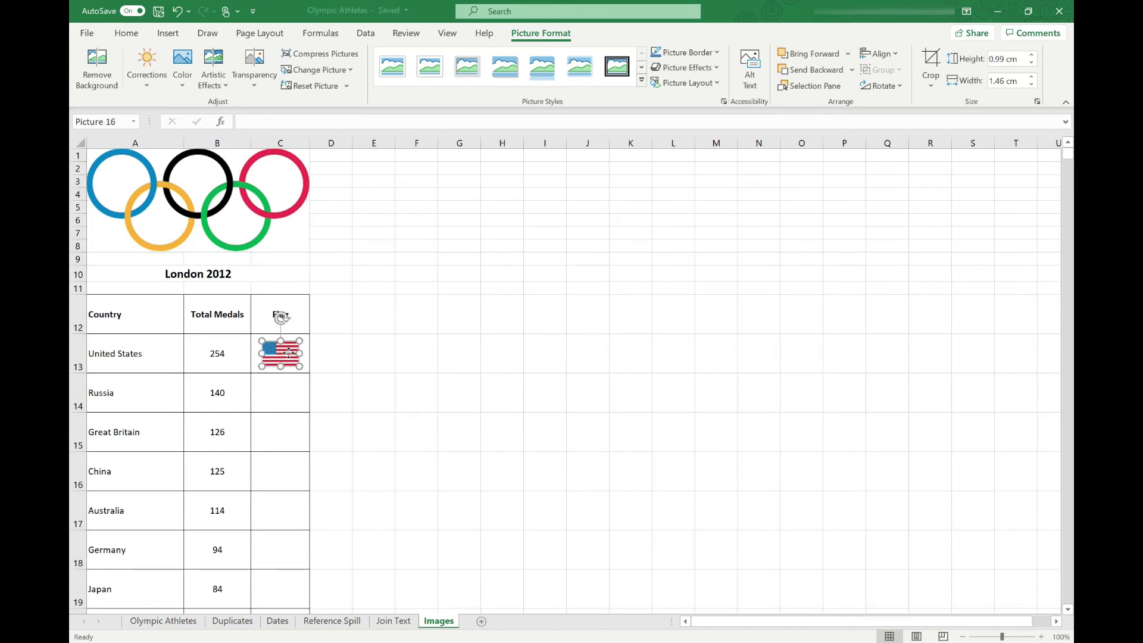
{"action": "right_click", "coordinate": [289, 355]}
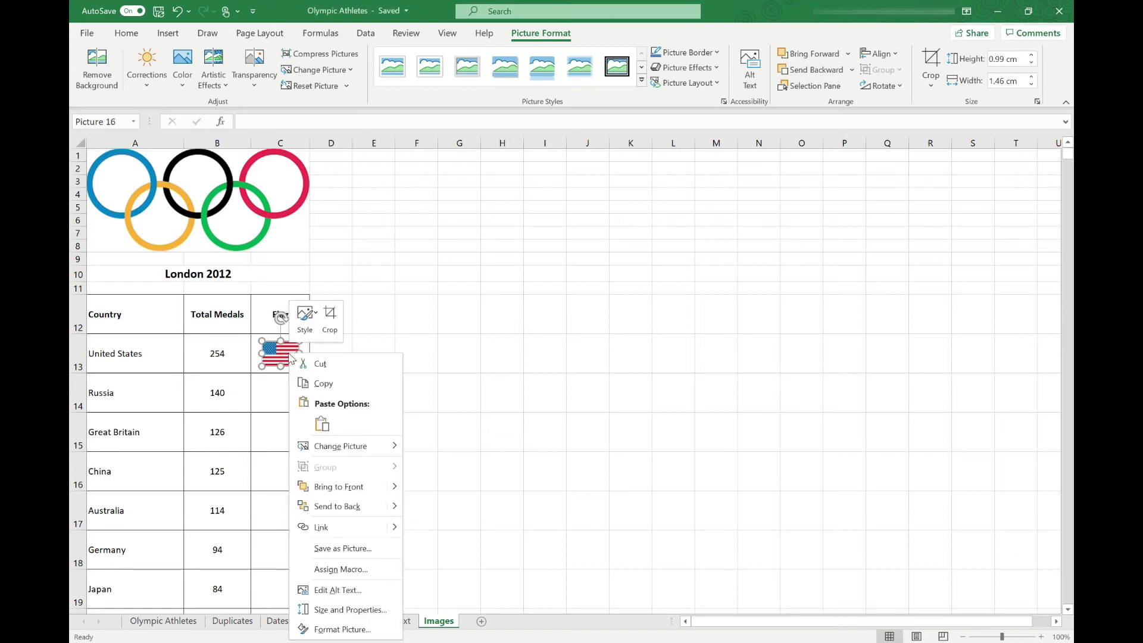
{"action": "left_click", "coordinate": [343, 631]}
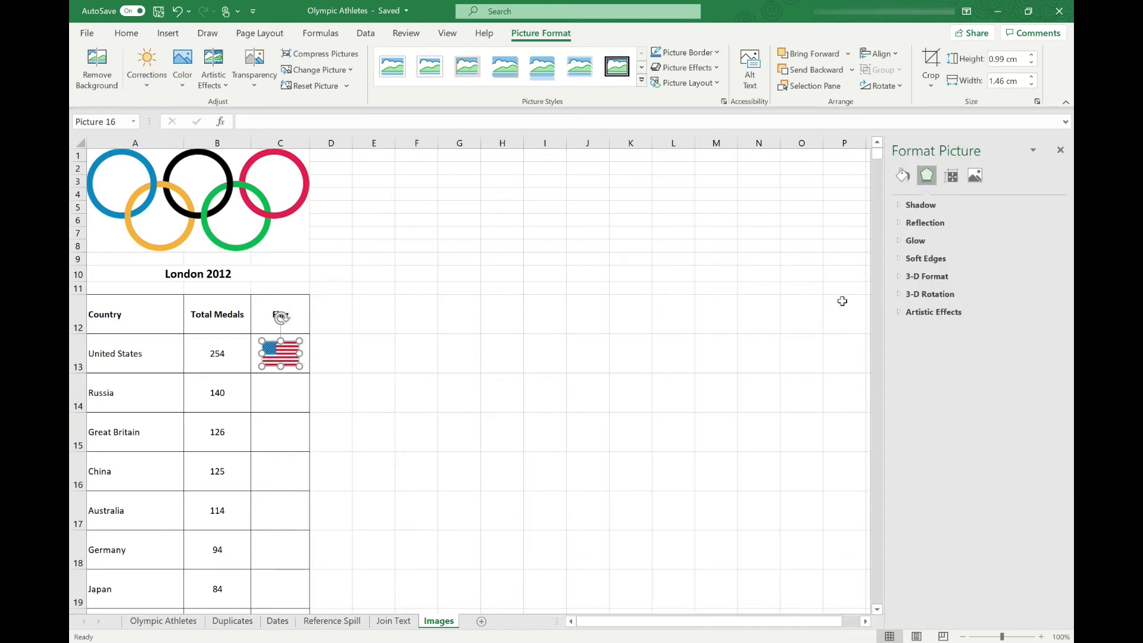
{"action": "left_click", "coordinate": [951, 176]}
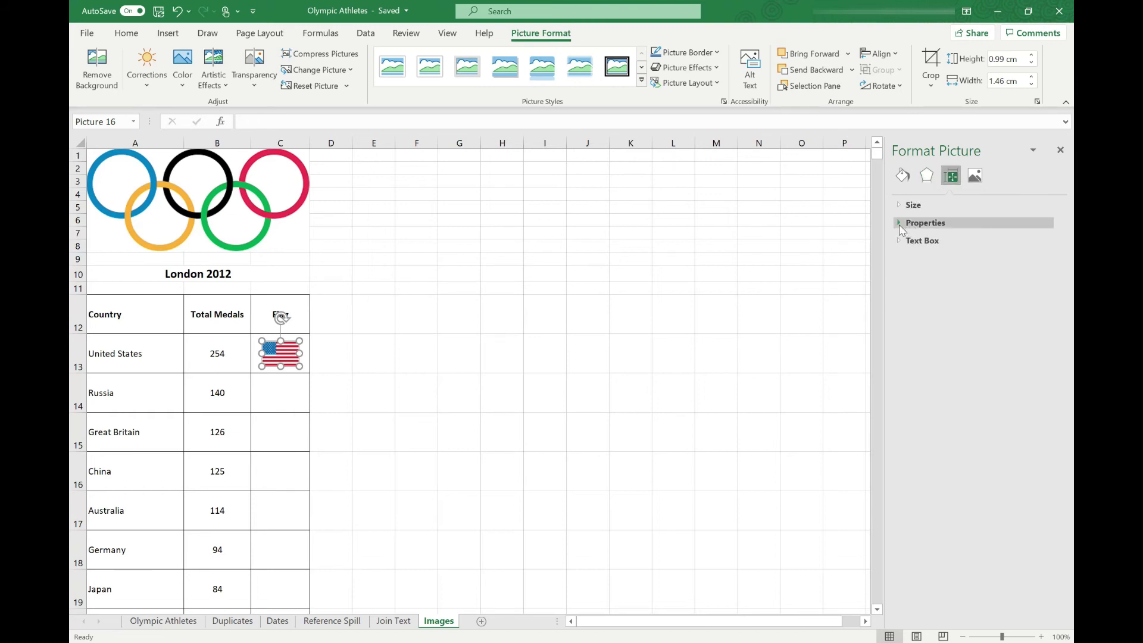
{"action": "left_click", "coordinate": [899, 224]}
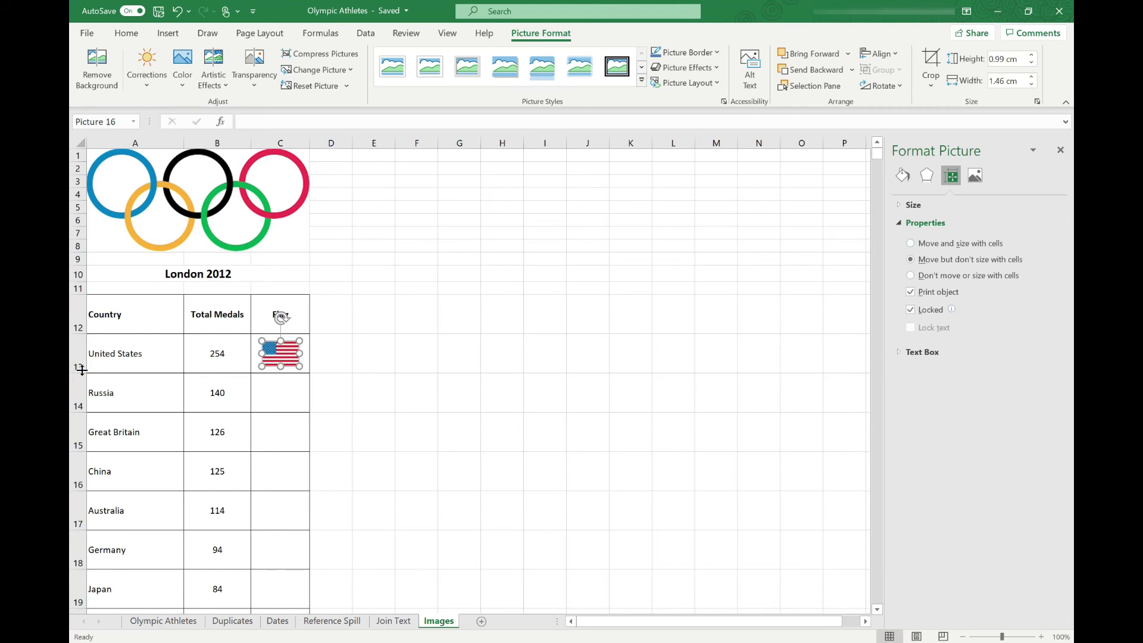
{"action": "left_click_drag", "start_coordinate": [81, 373], "coordinate": [75, 396]}
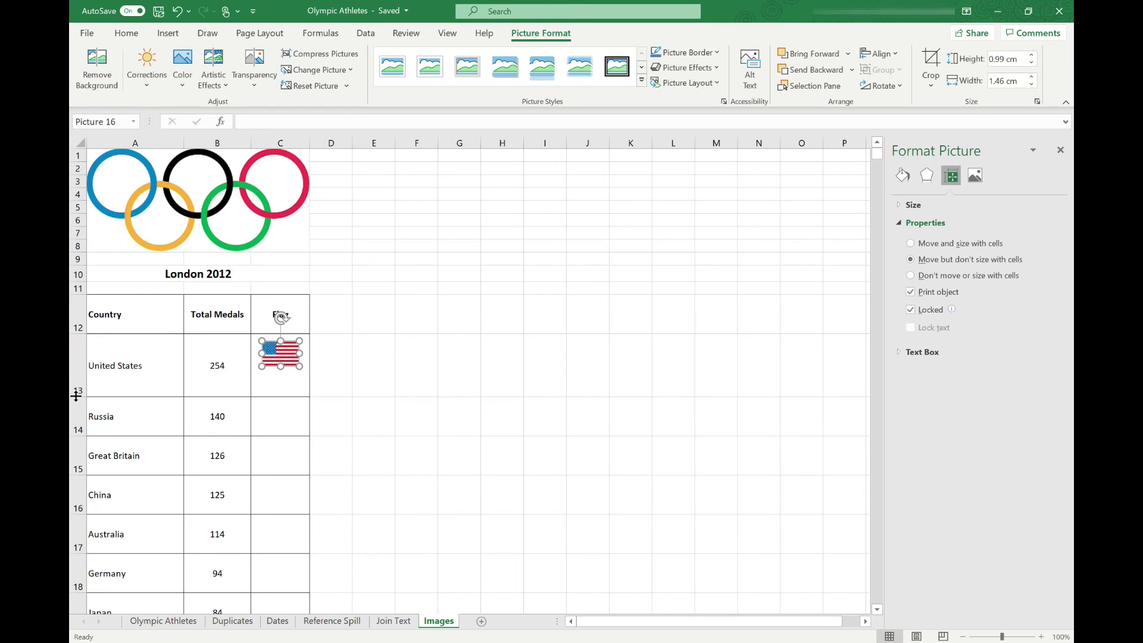
{"action": "left_click_drag", "start_coordinate": [75, 395], "coordinate": [76, 372]}
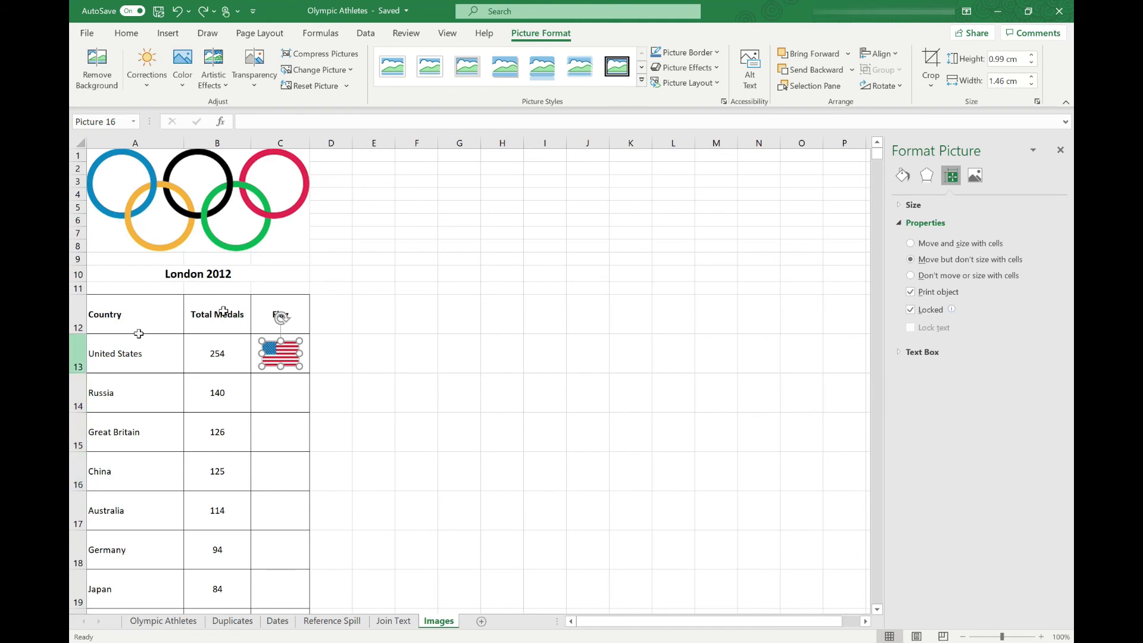
Align the U.S. flag to C13's top-left corner and enlarge it to fill the cell.
{"action": "left_click_drag", "start_coordinate": [278, 354], "coordinate": [279, 355]}
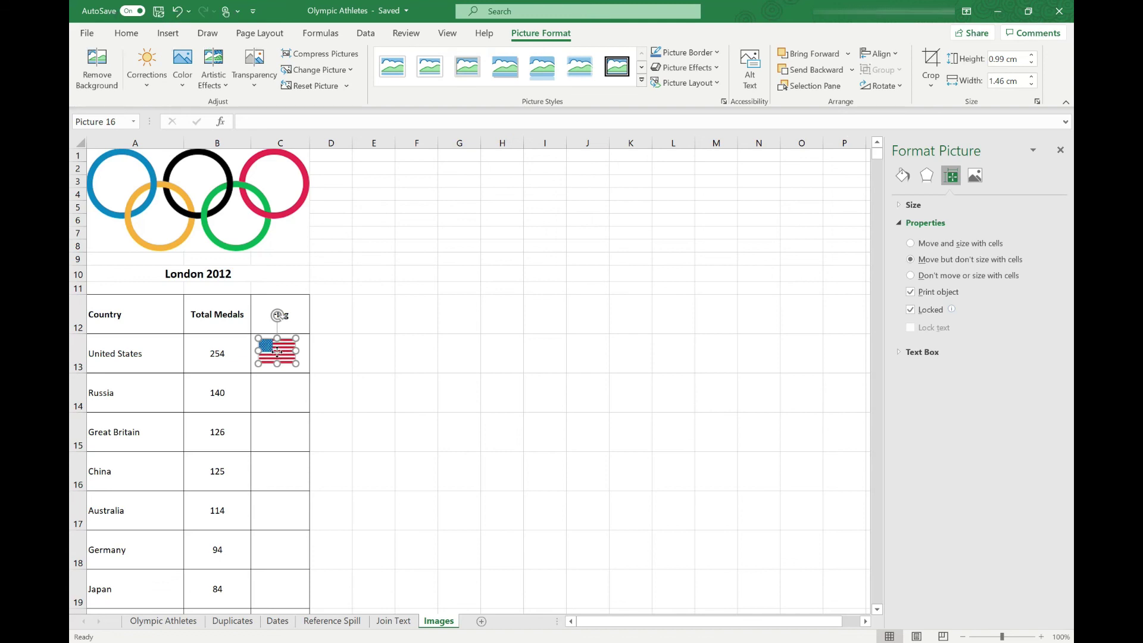
{"action": "left_click_drag", "start_coordinate": [279, 354], "coordinate": [275, 354]}
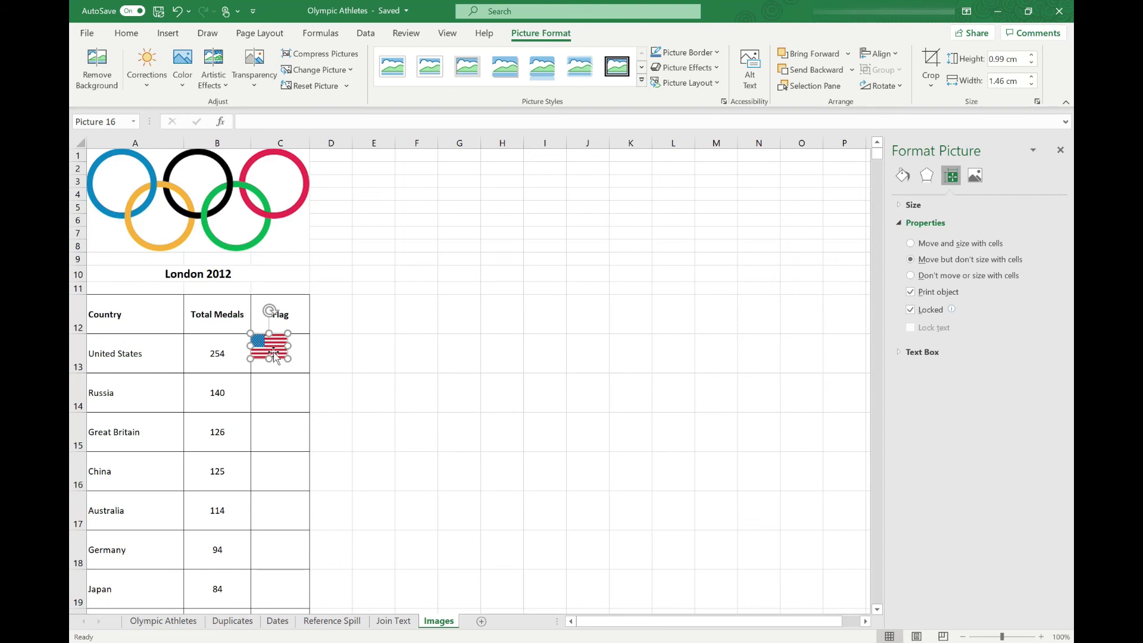
{"action": "left_click_drag", "start_coordinate": [290, 359], "coordinate": [311, 374]}
{"action": "left_click", "coordinate": [382, 368]}
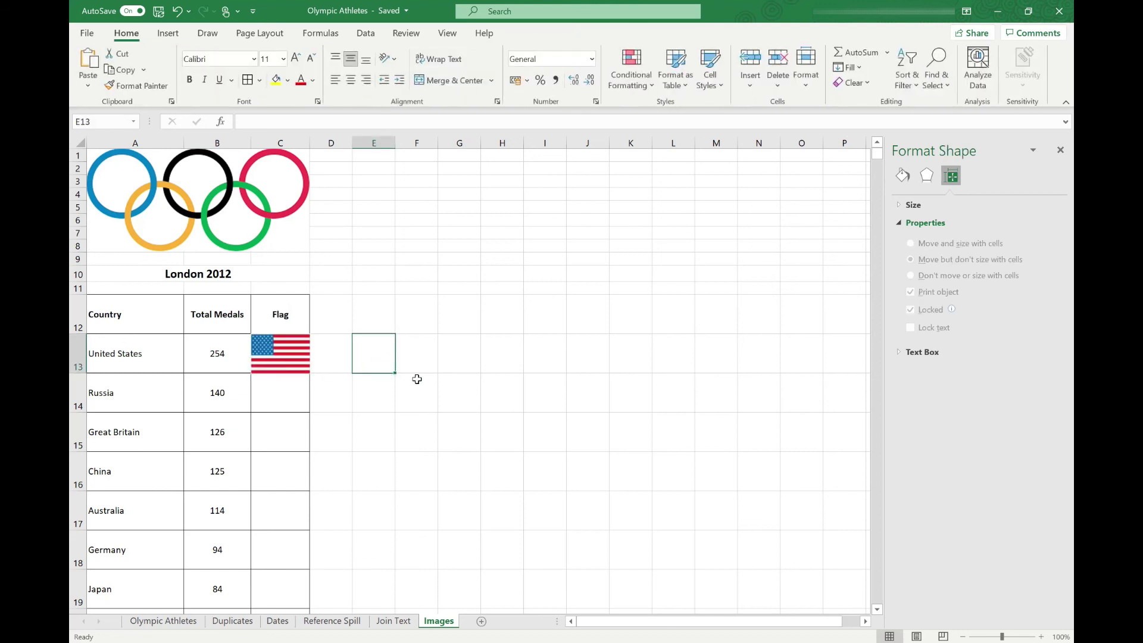